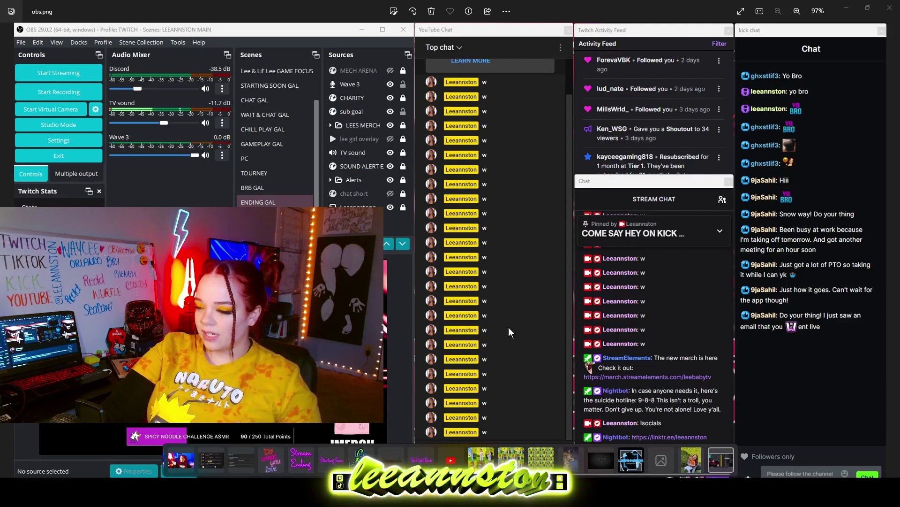
- Close the obs.png screenshot in Photos to return to the live OBS window
key("alt+F4")
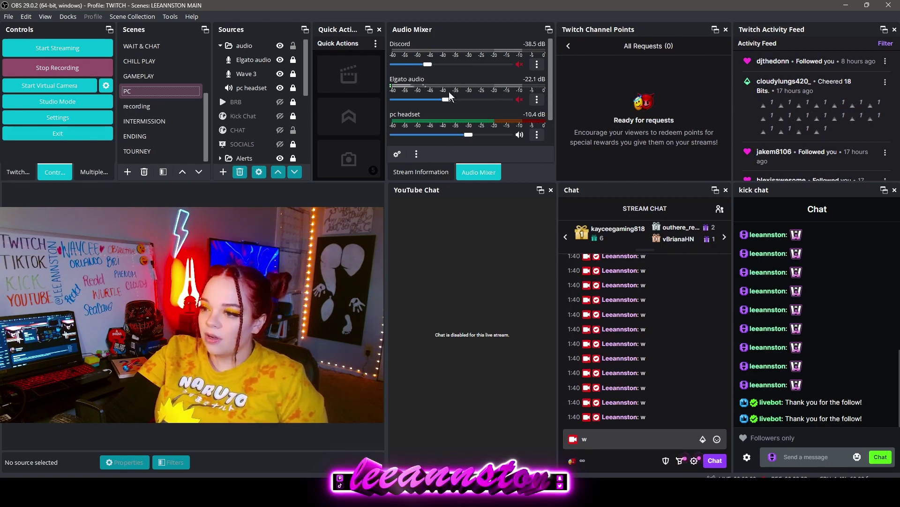
left_click(439, 175)
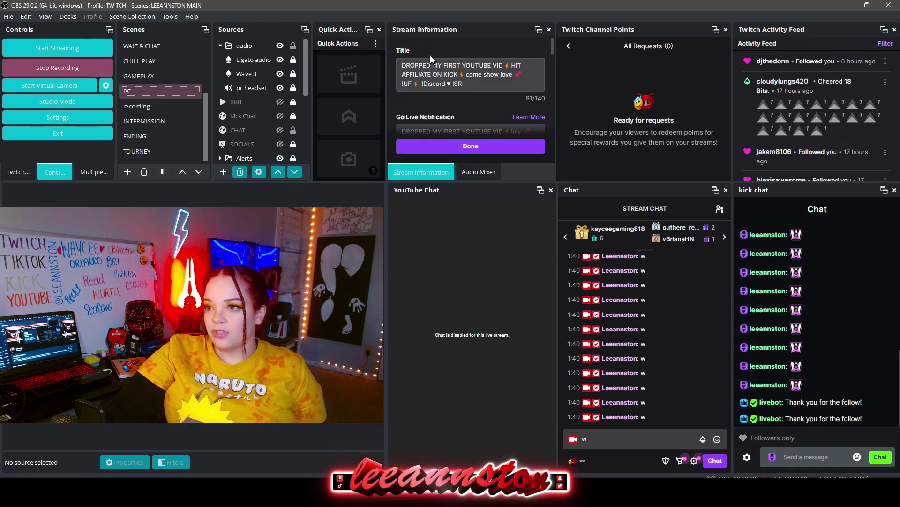
left_click(467, 145)
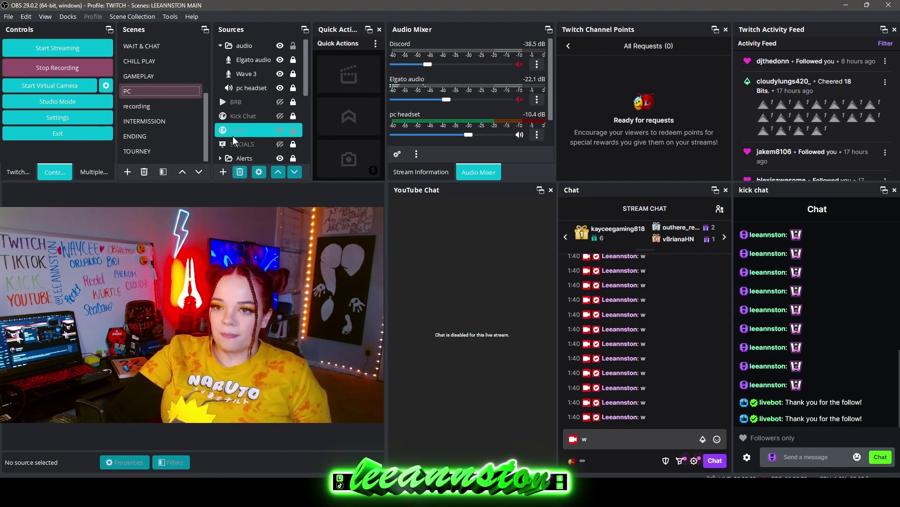
left_click(22, 174)
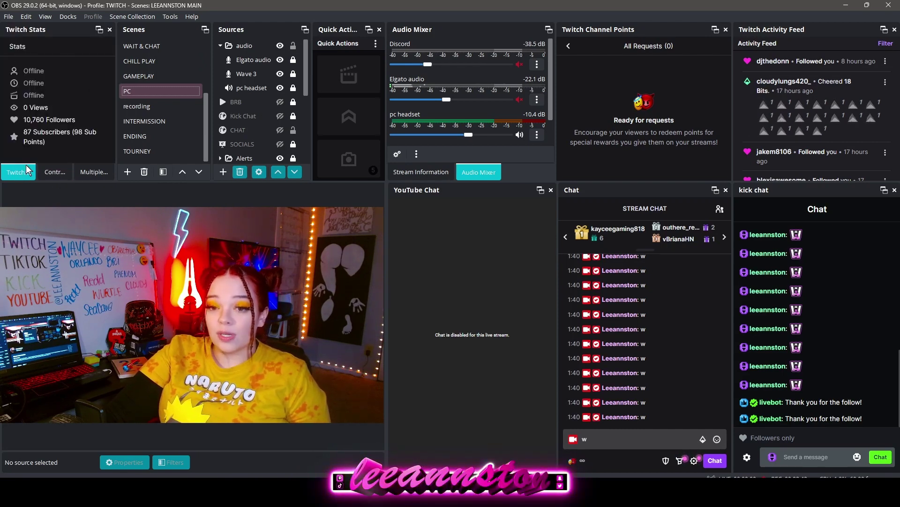
left_click(56, 174)
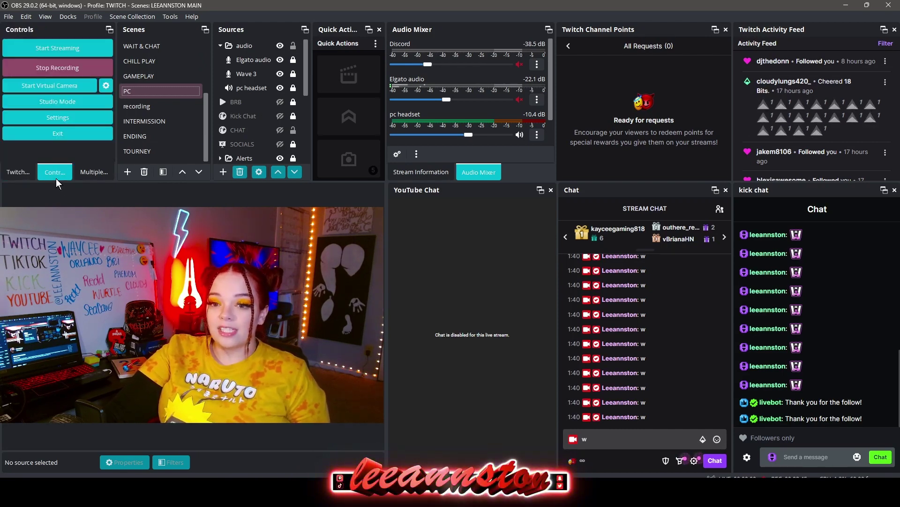
left_click(85, 176)
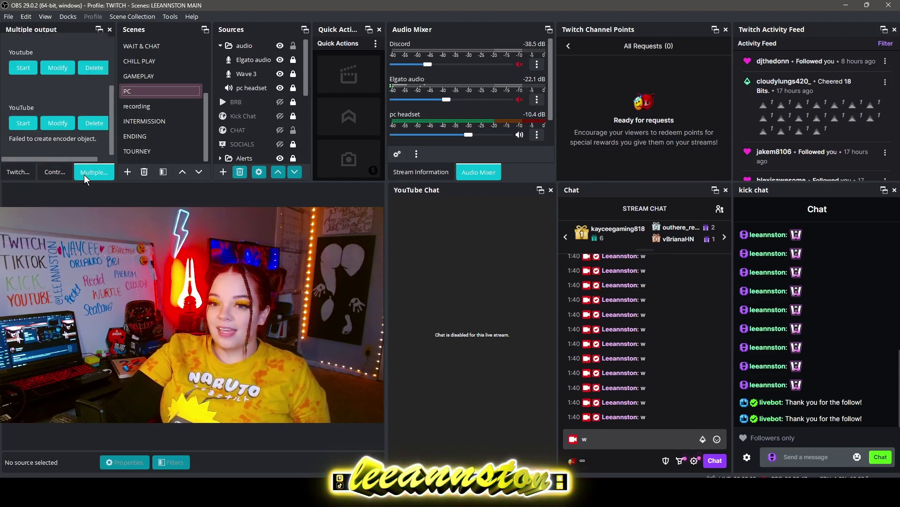
left_click(50, 176)
left_click(19, 176)
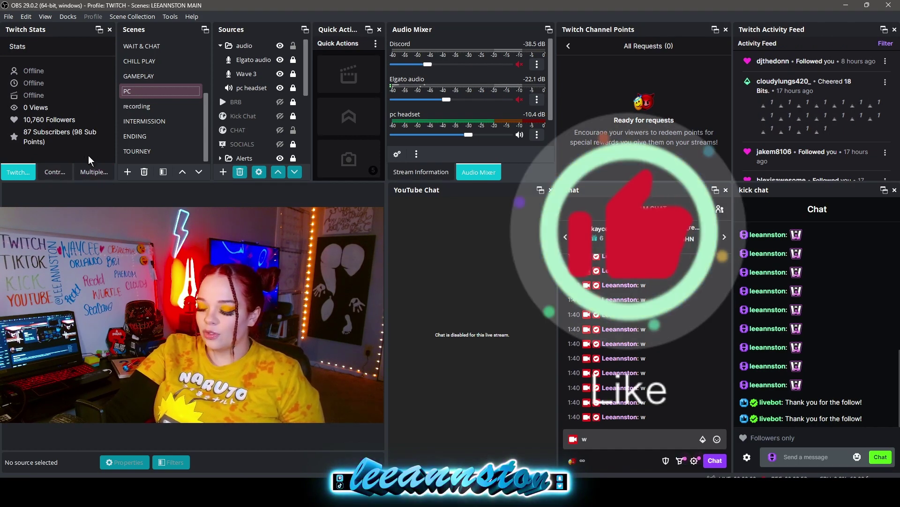
left_click(63, 174)
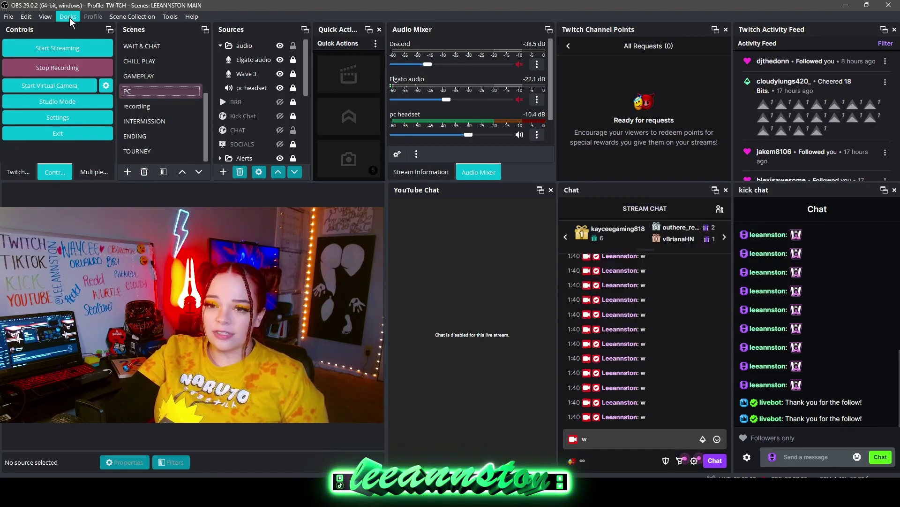
- Open the Custom Browser Docks list from the Docks menu, move it top right, and bring YouTube Studio forward
left_click(68, 17)
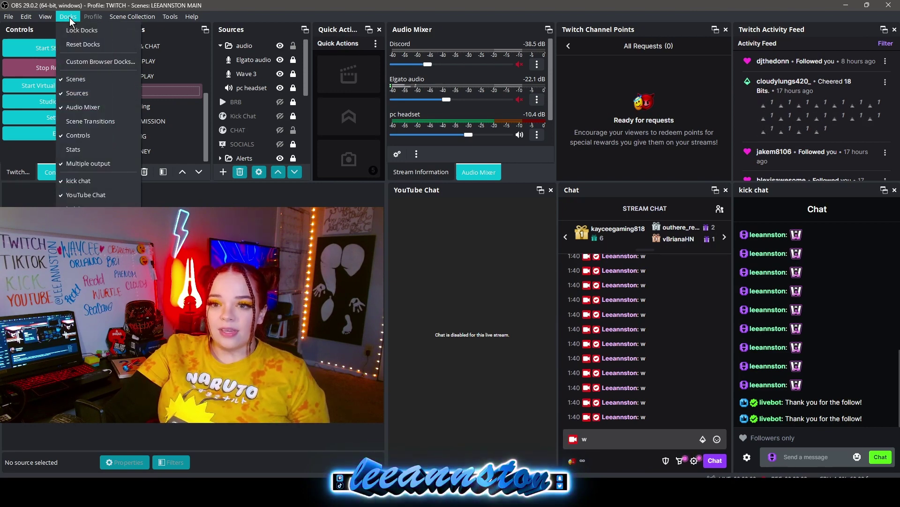
left_click(72, 61)
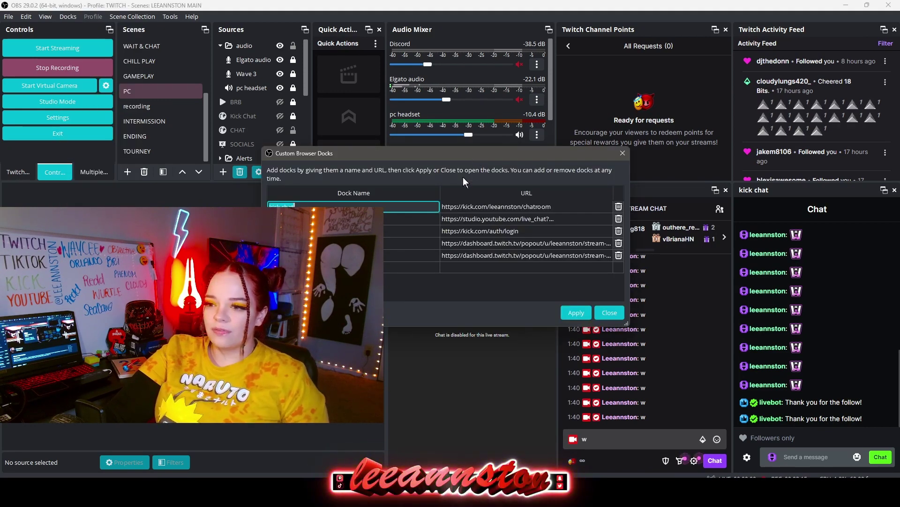
left_click_drag(499, 156, 522, 148)
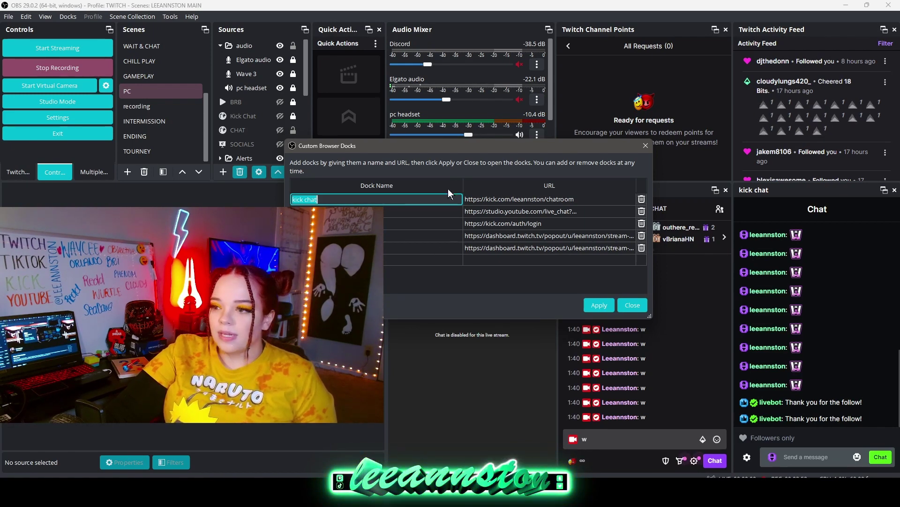
left_click_drag(472, 146, 652, 51)
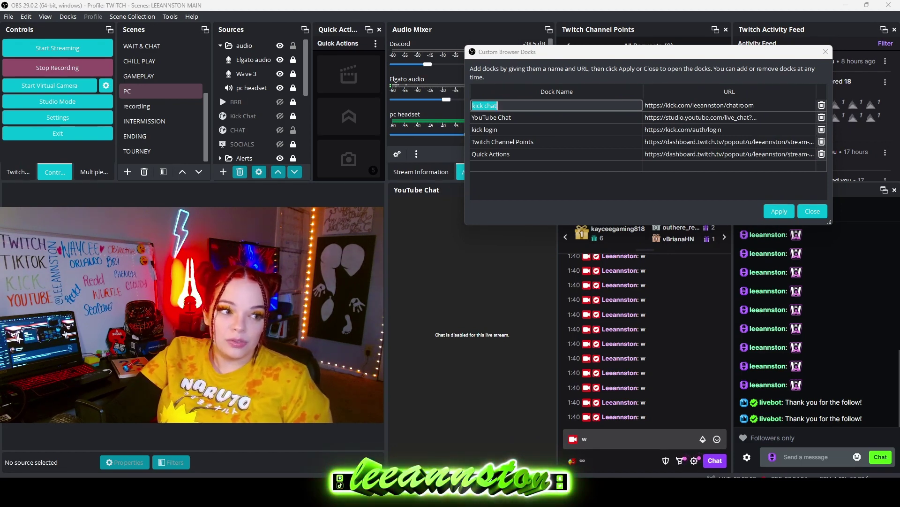
left_click_drag(0, 33, 737, 40)
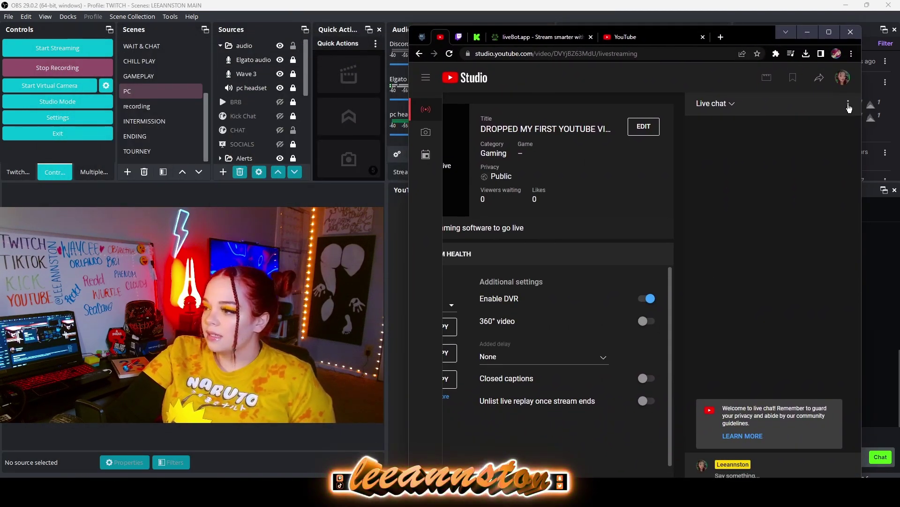
- Pop out the YouTube Studio live chat, copy its address, and close the popout
left_click(849, 104)
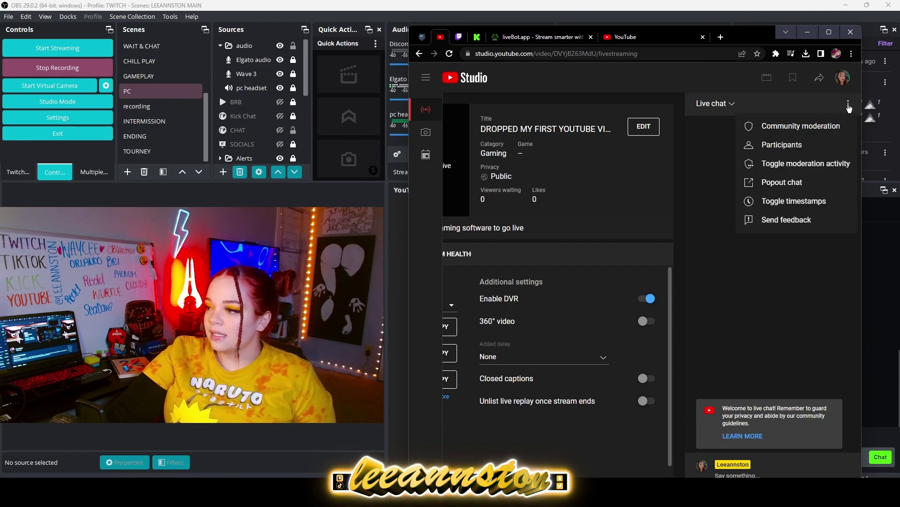
left_click(806, 186)
left_click_drag(136, 5, 698, 119)
right_click(607, 133)
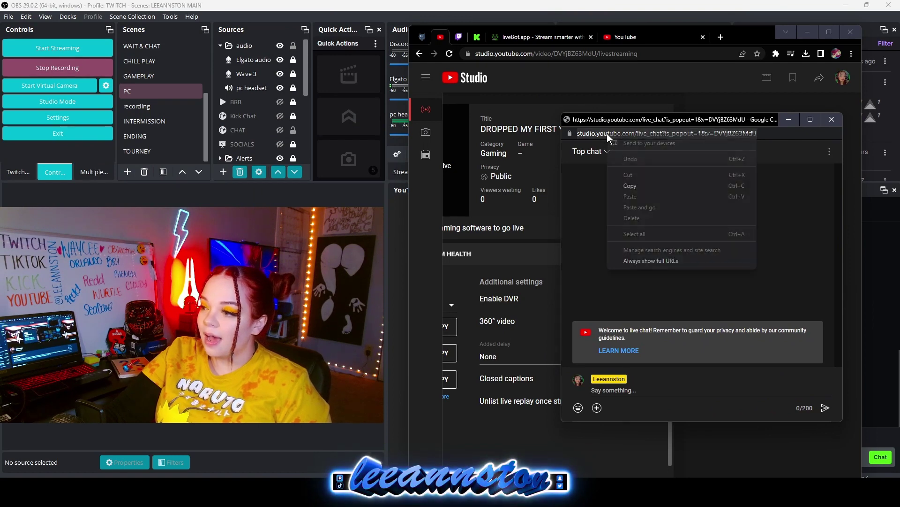
left_click(638, 184)
left_click(832, 120)
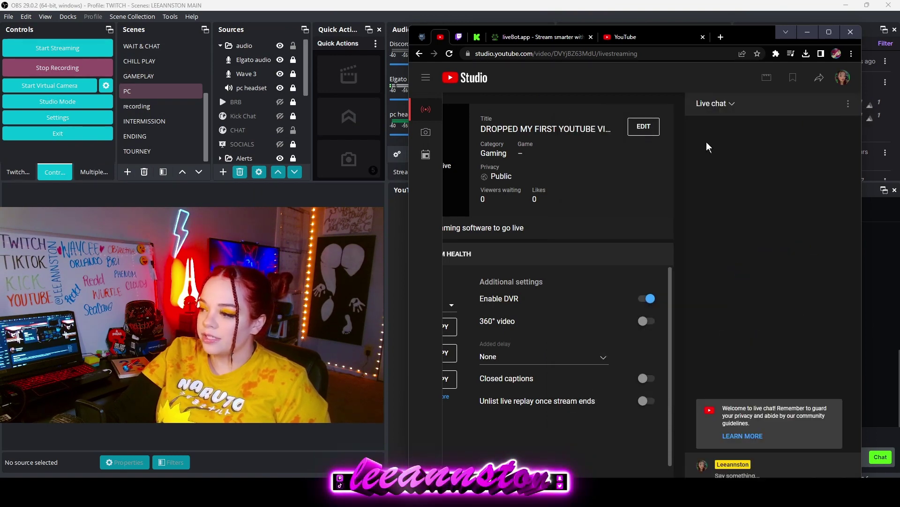
key("alt+Tab")
- Paste the live chat popout address into the YouTube Chat dock's URL and apply it
double_click(748, 119)
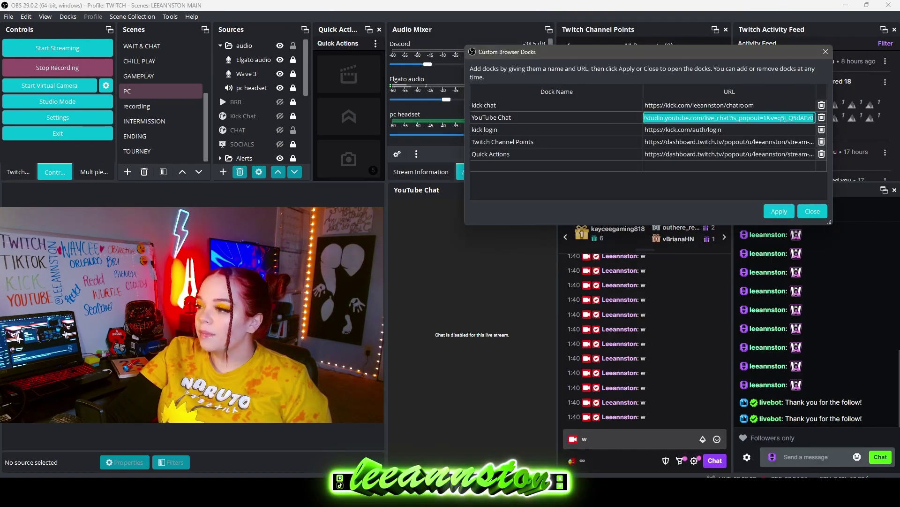
right_click(747, 118)
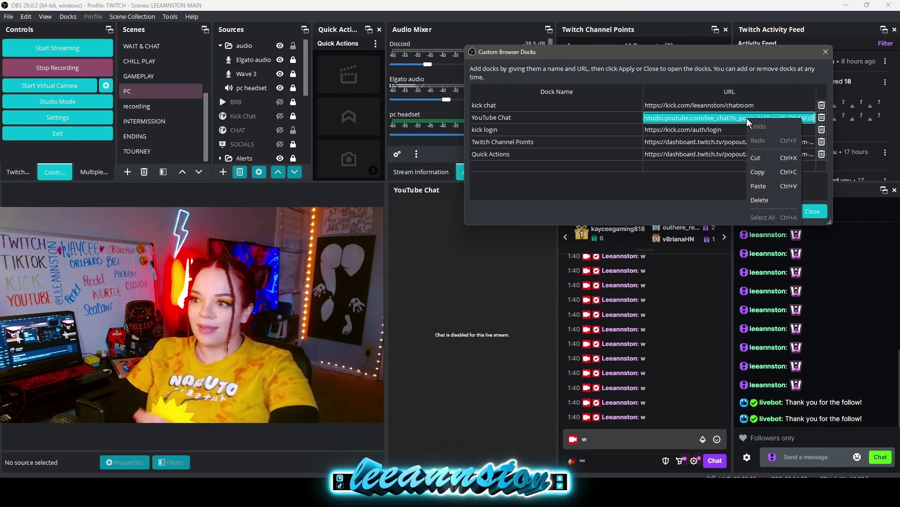
left_click(772, 184)
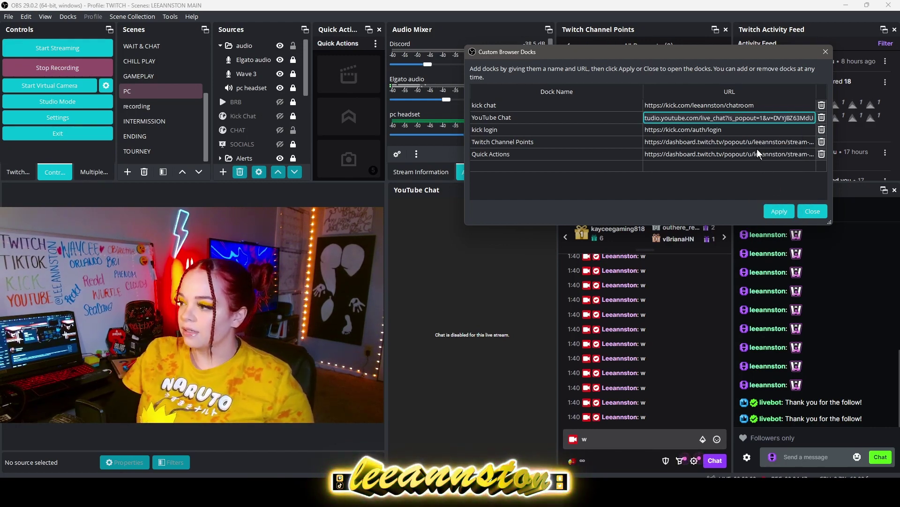
left_click(783, 215)
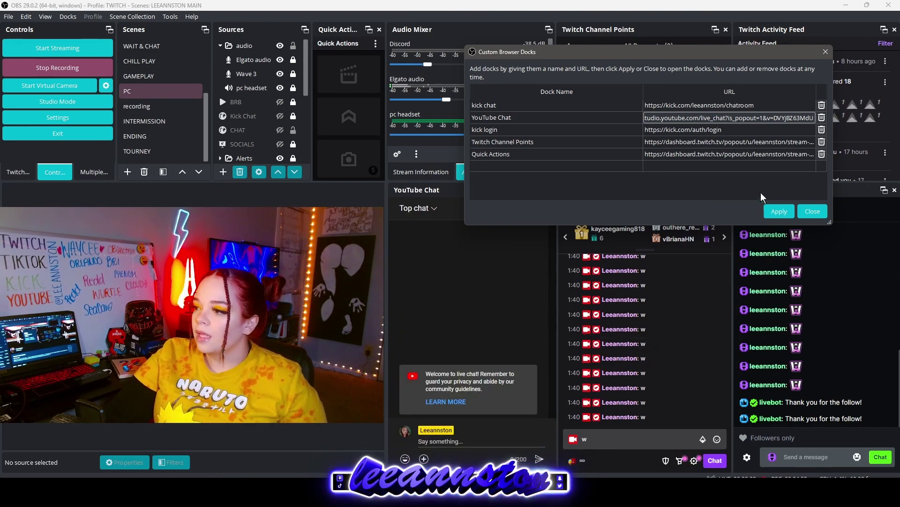
left_click_drag(652, 53, 638, 220)
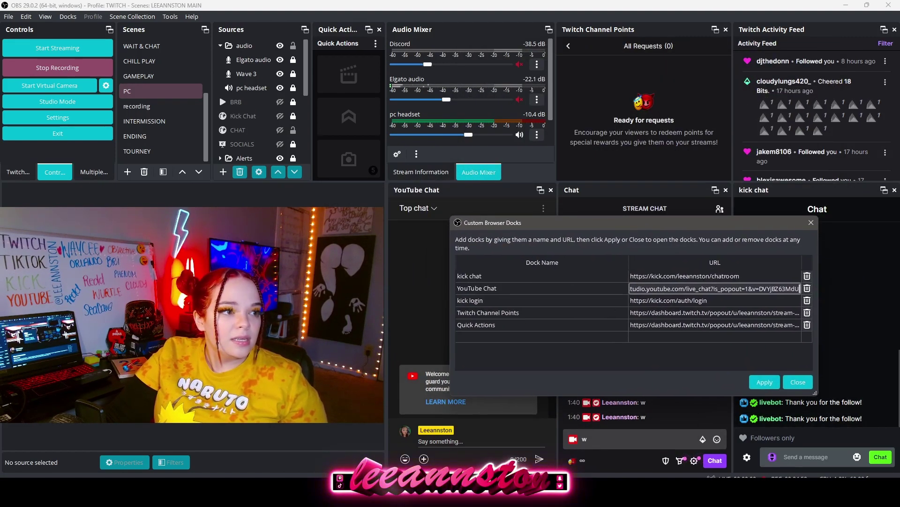
- In Twitch Stream Manager, pop out the Stream Health panel, copy its address, and close it
left_click_drag(0, 59, 681, 58)
left_click(388, 54)
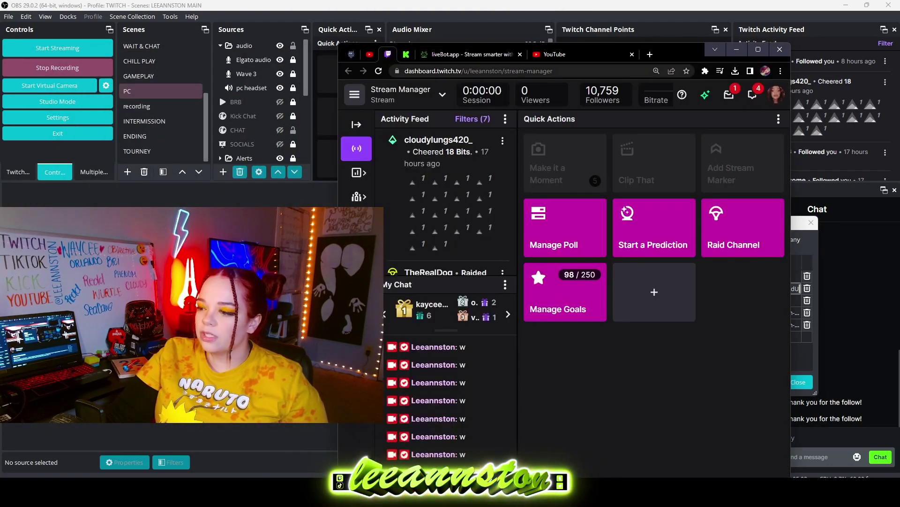
left_click(778, 119)
left_click(738, 229)
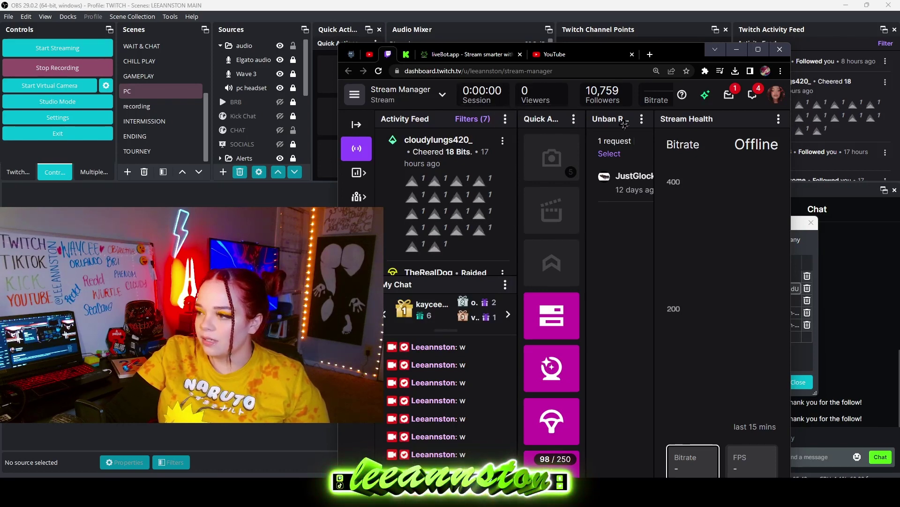
left_click(779, 119)
left_click(746, 143)
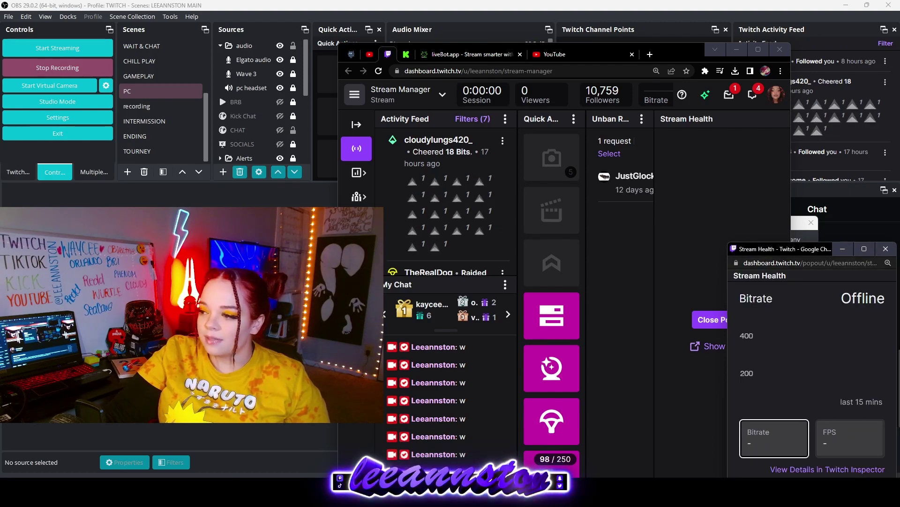
right_click(811, 263)
left_click(693, 315)
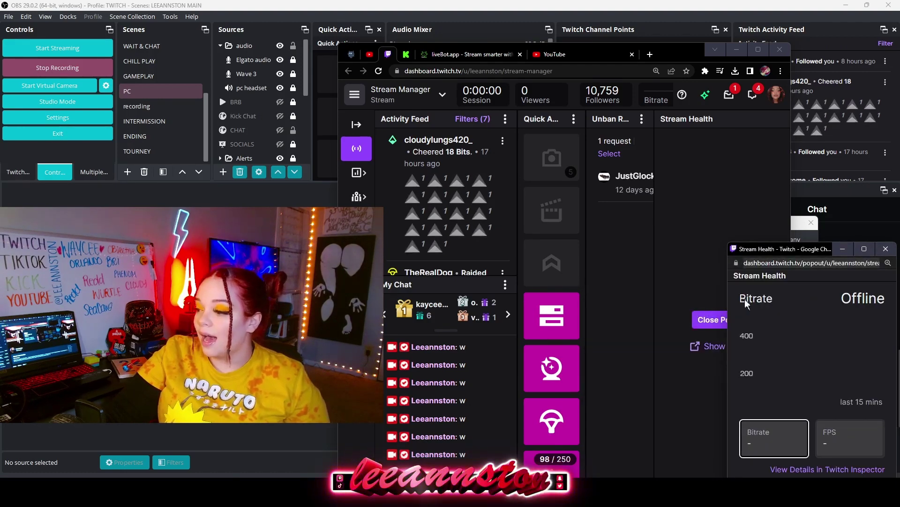
left_click(885, 249)
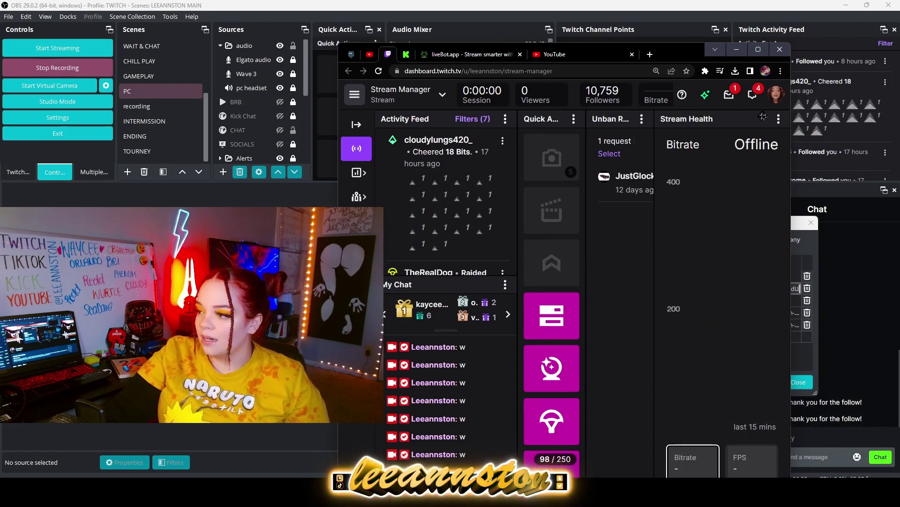
- Add a custom browser dock named 'Stream Health' using the copied Twitch stream-health URL
key("alt+Tab")
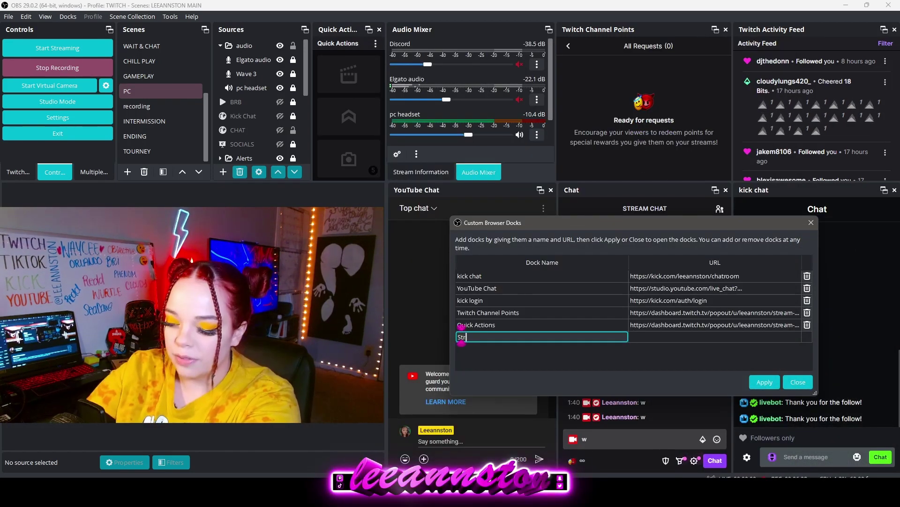
type("Stream Health")
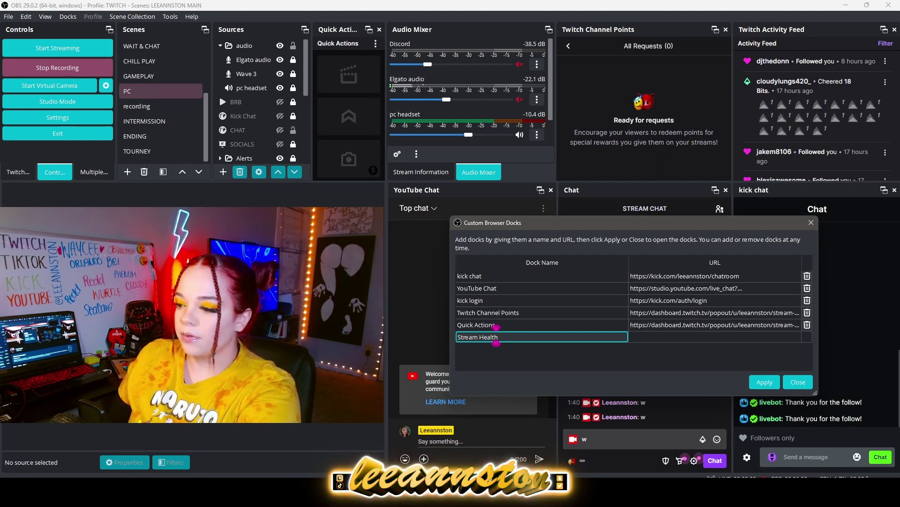
left_click(696, 340)
right_click(695, 336)
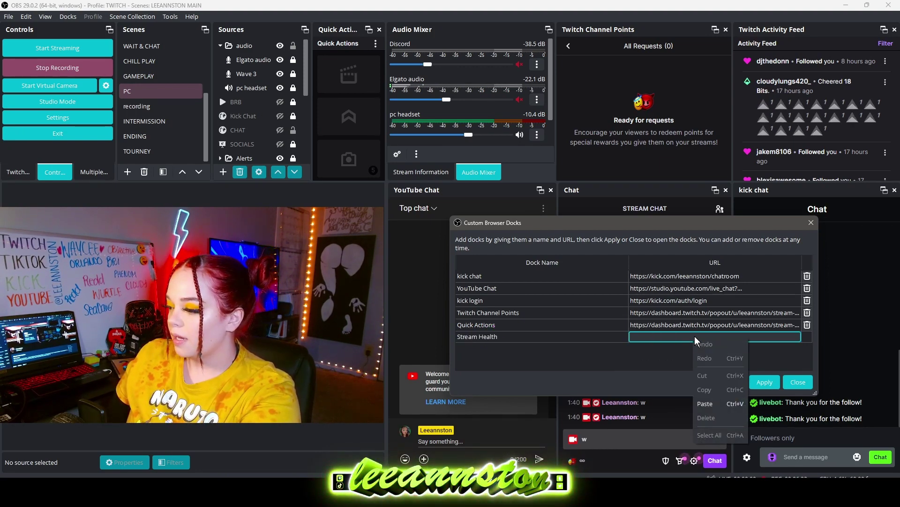
left_click(709, 399)
left_click(764, 382)
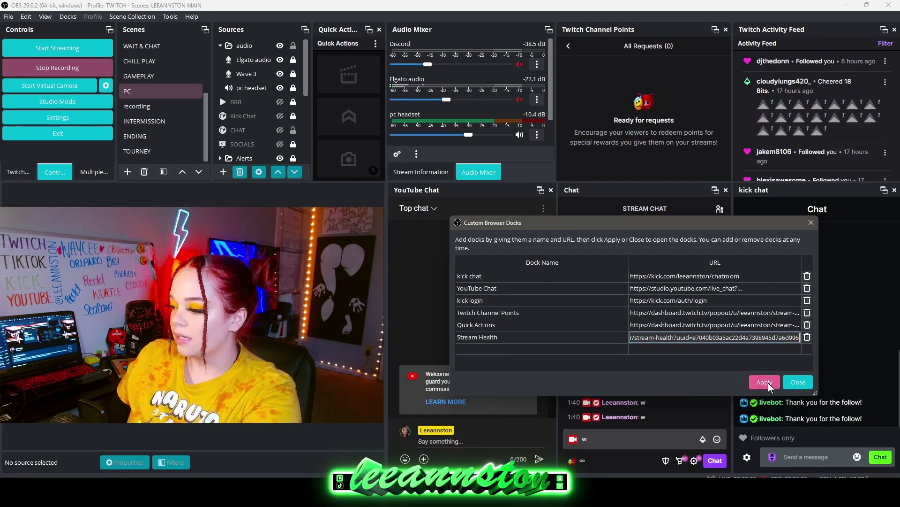
- Tab the Stream Health dock beside Twitch Channel Points, then close it
key("Escape")
mouse_move(370, 99)
left_mouse_down()
mouse_move(584, 223)
mouse_move(709, 254)
mouse_move(770, 247)
mouse_move(772, 185)
mouse_move(642, 84)
left_mouse_up()
left_click(586, 170)
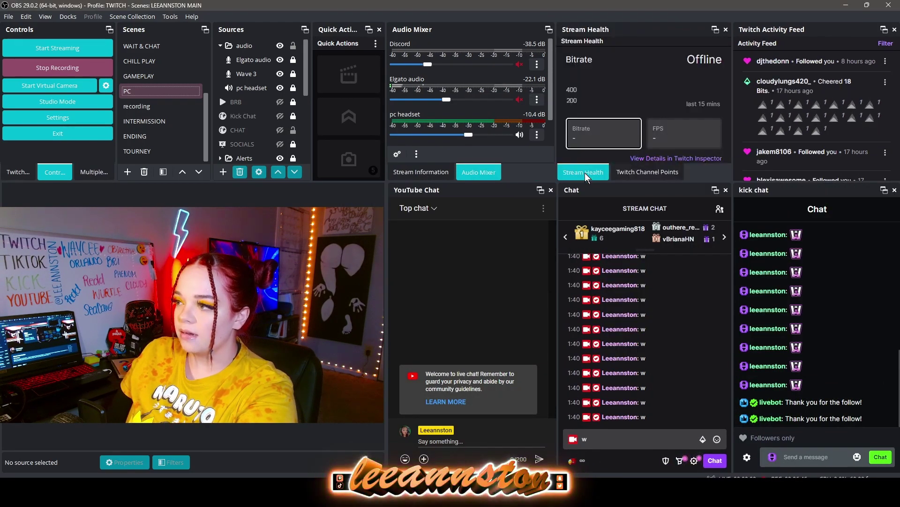
left_click(726, 30)
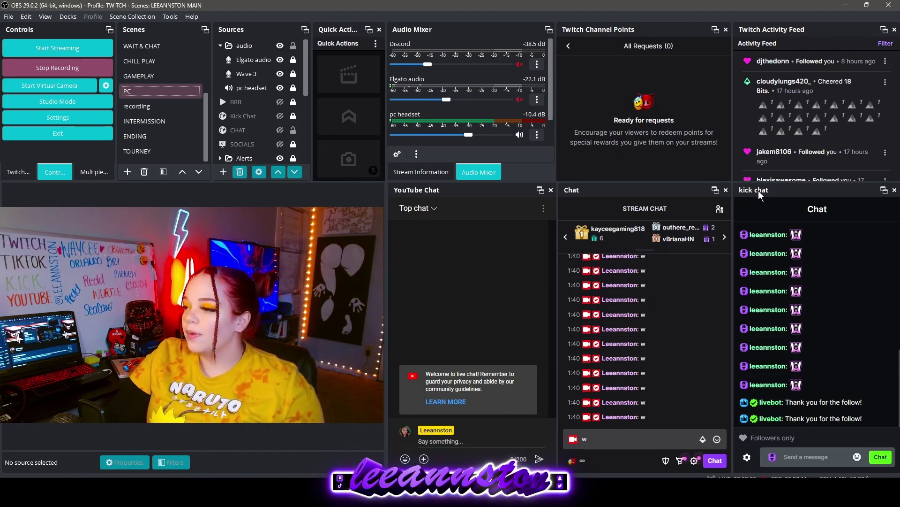
- Check Kick's dashboard chat settings, minimize the browser, and focus the kick chat message box in OBS
key("alt+Tab")
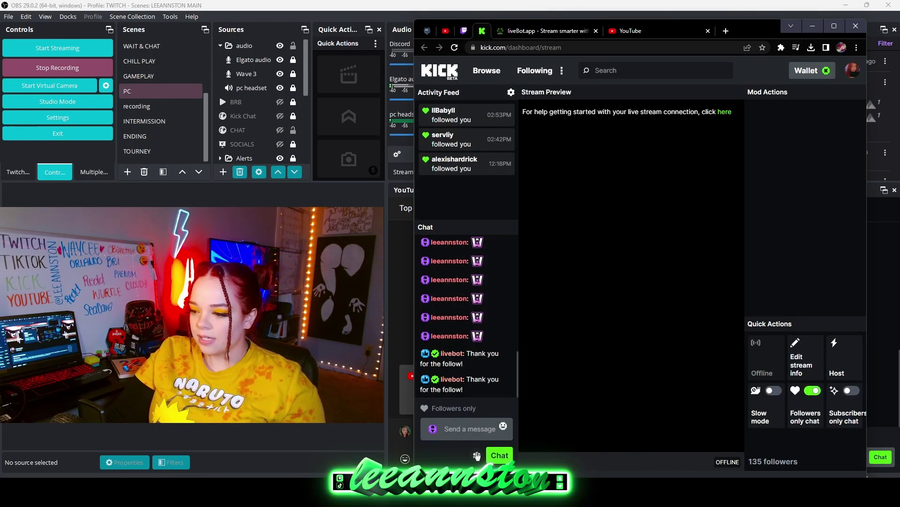
left_click(476, 456)
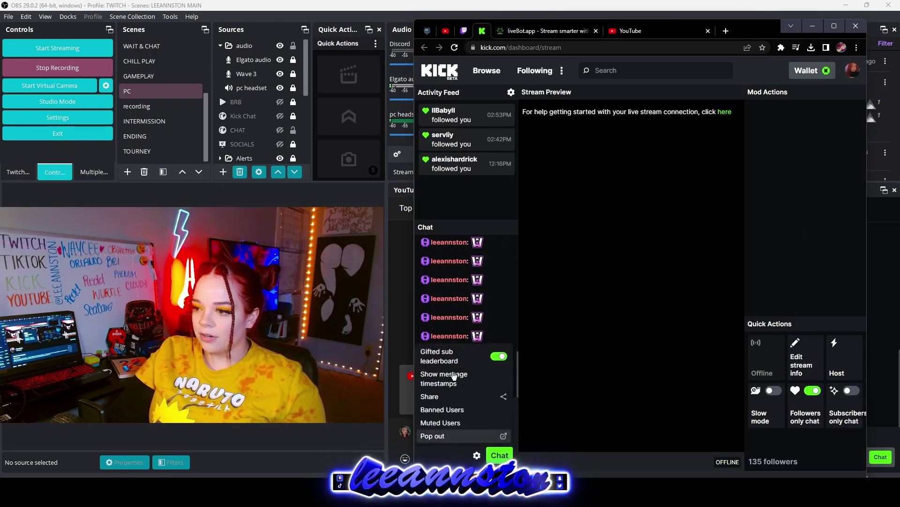
left_click(591, 331)
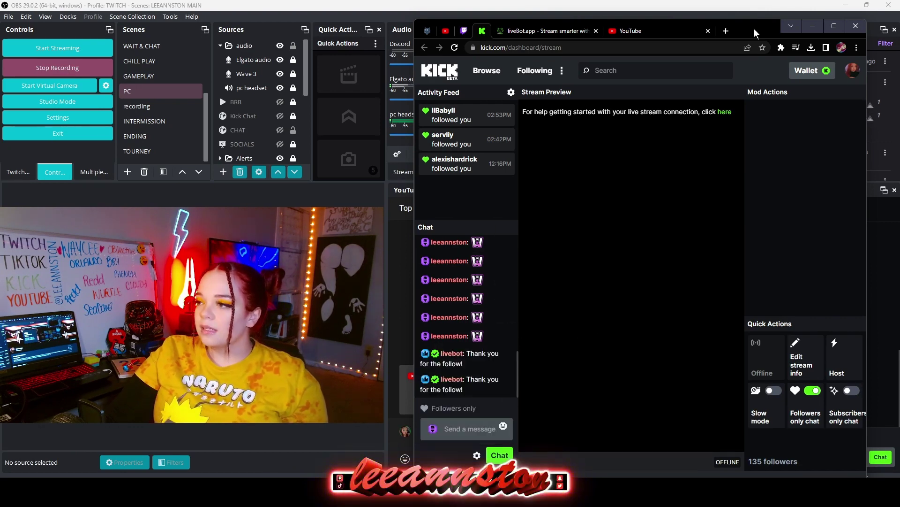
left_click_drag(764, 29, 466, 115)
left_click(516, 112)
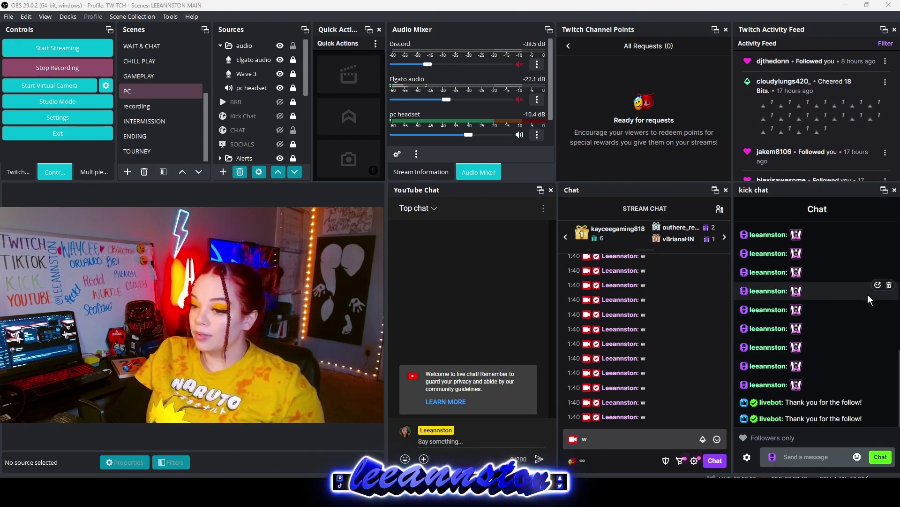
left_click(803, 457)
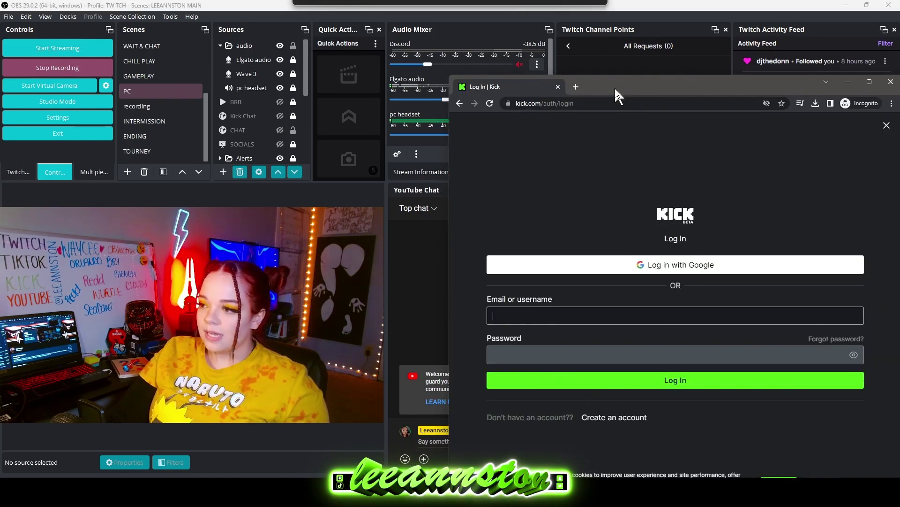
- Copy the kick.com/auth/login address from the incognito browser window
left_click_drag(615, 88, 610, 75)
left_click(568, 89)
right_click(568, 89)
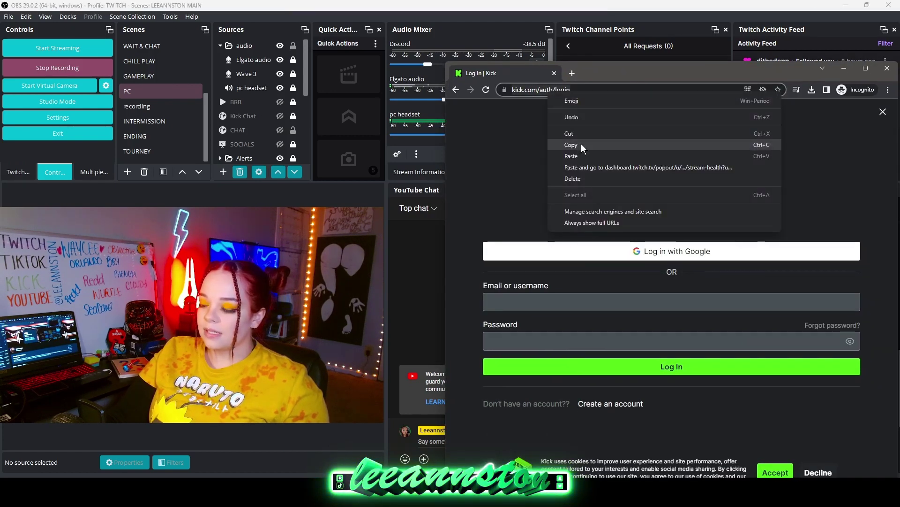
left_click(581, 144)
left_click_drag(510, 76, 455, 85)
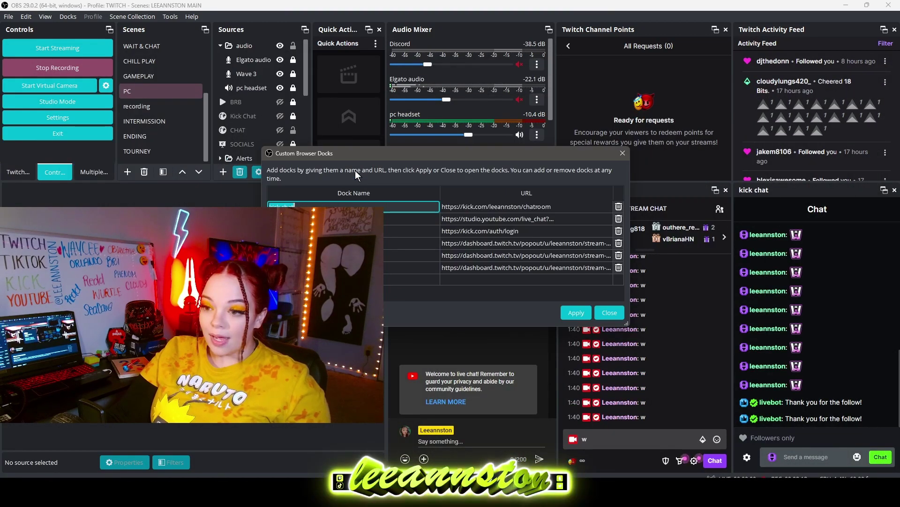
- Confirm the kick login dock's URL, close the docks list, and float the kick login dock mid-screen
left_click_drag(356, 171, 522, 177)
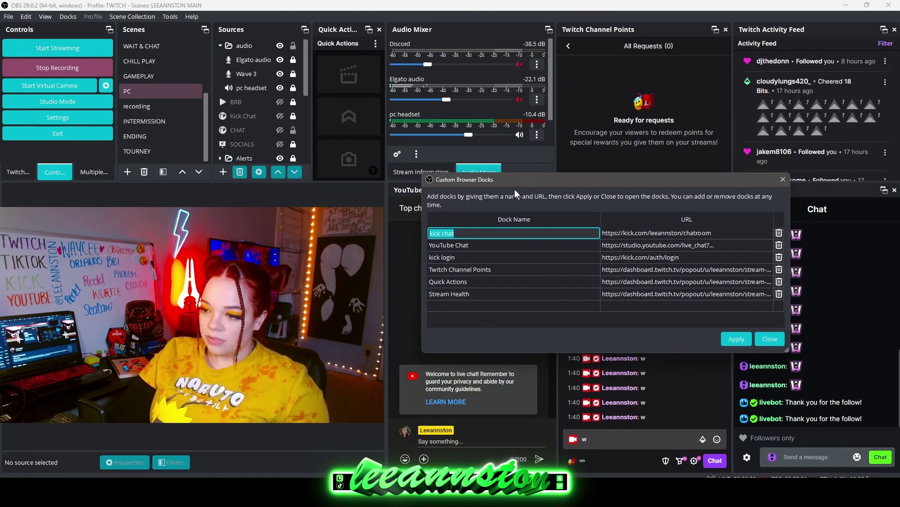
double_click(678, 260)
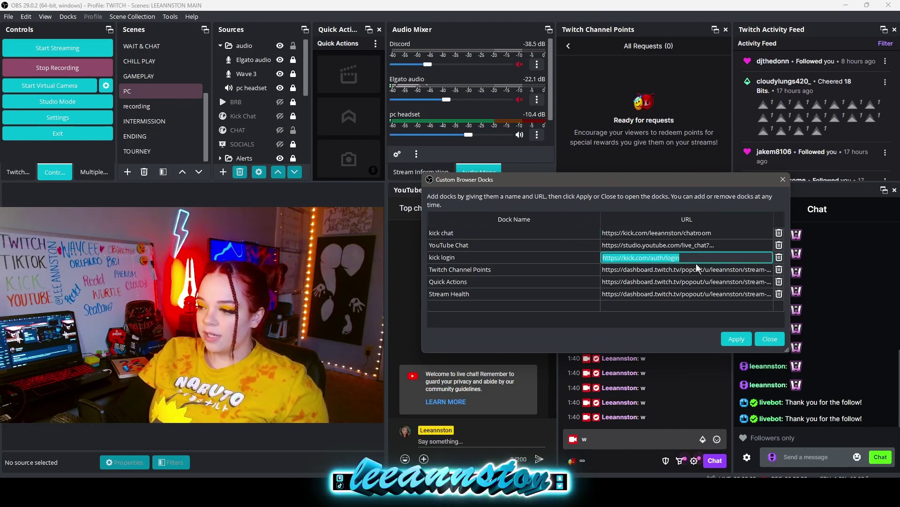
key("Return")
left_click(68, 16)
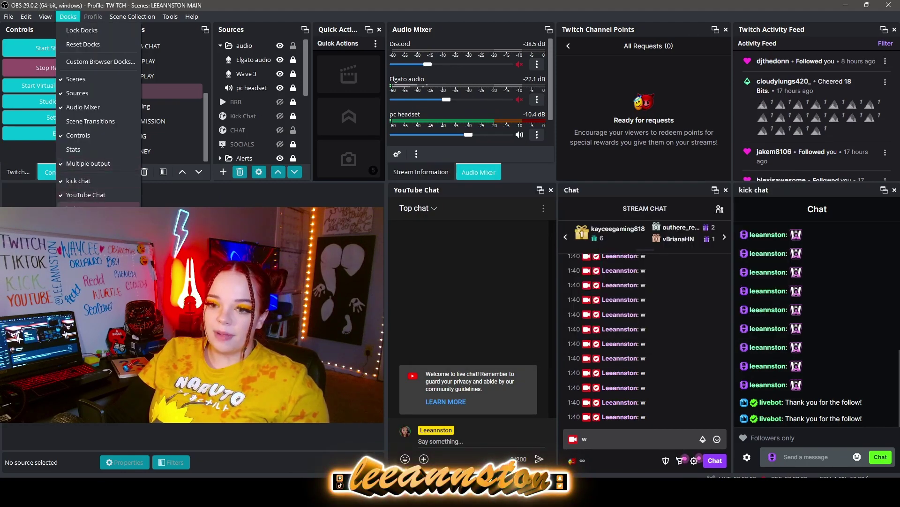
key("Escape")
left_click_drag(23, 171, 489, 123)
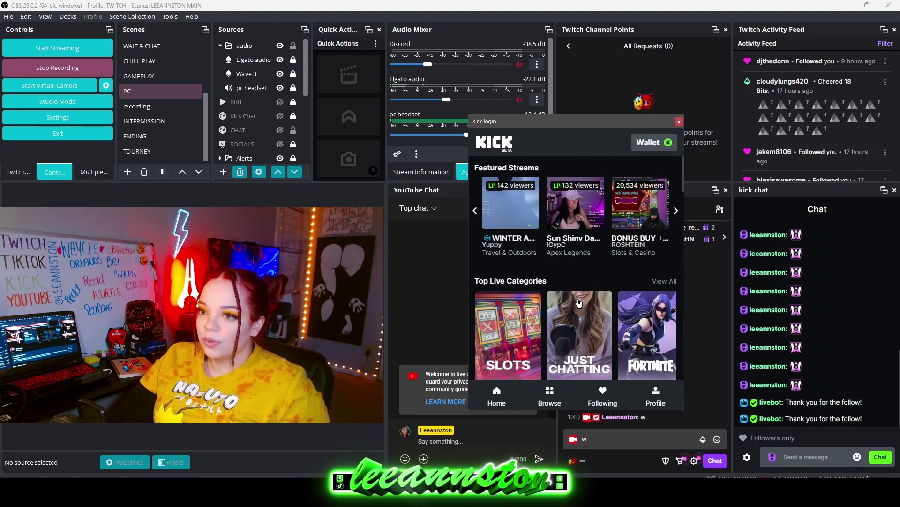
- Put away the floating kick login dock and refresh the kick chat dock
left_click_drag(523, 121, 384, 215)
double_click(384, 211)
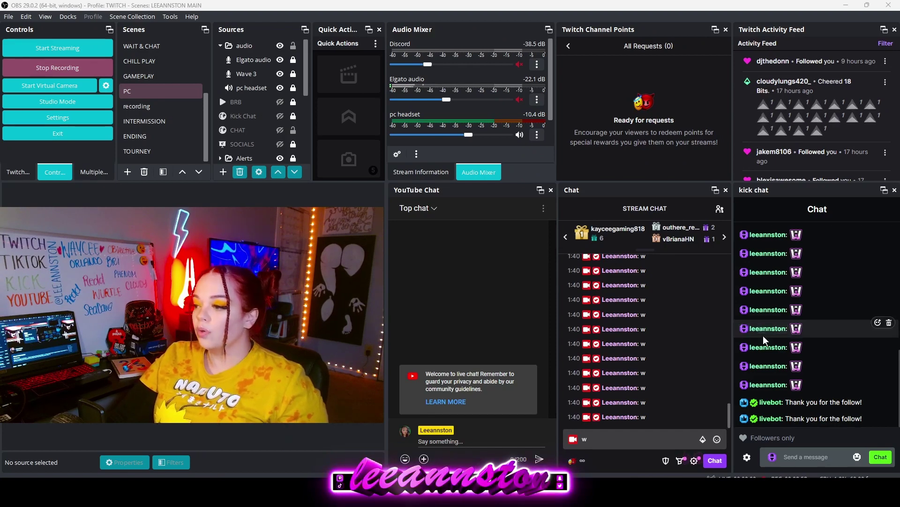
right_click(834, 331)
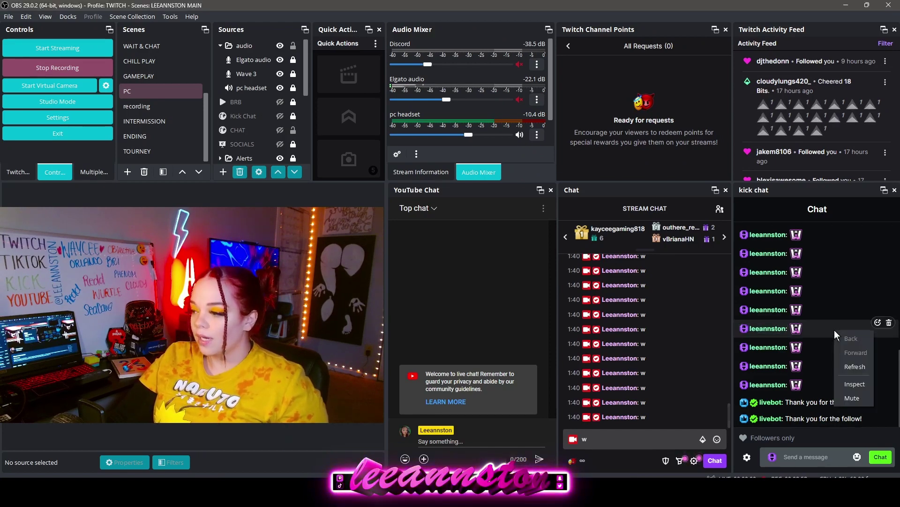
left_click(846, 366)
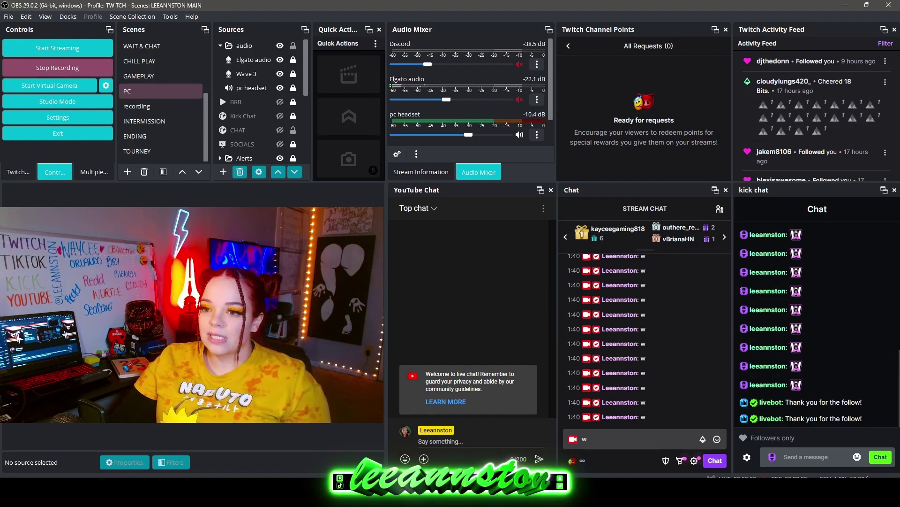
- Dismiss the dock-closing notice and briefly look over the list of docks
left_click(545, 261)
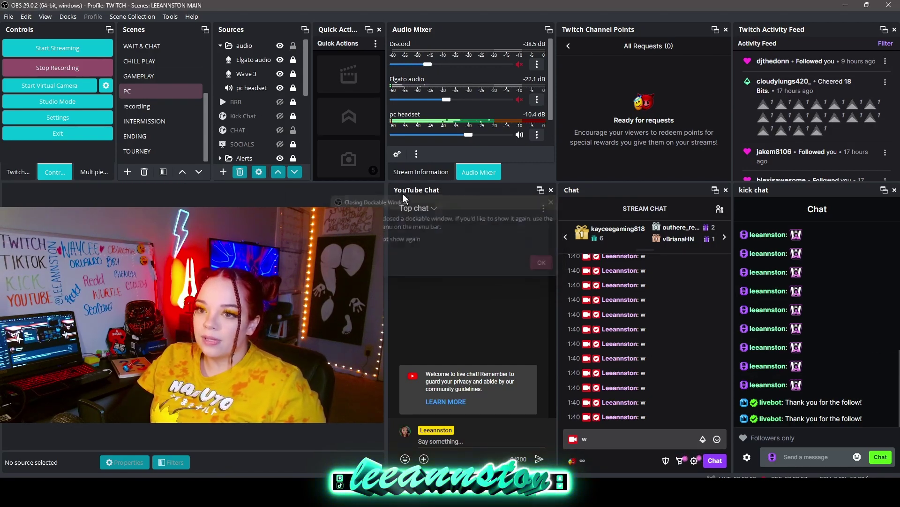
left_click(68, 16)
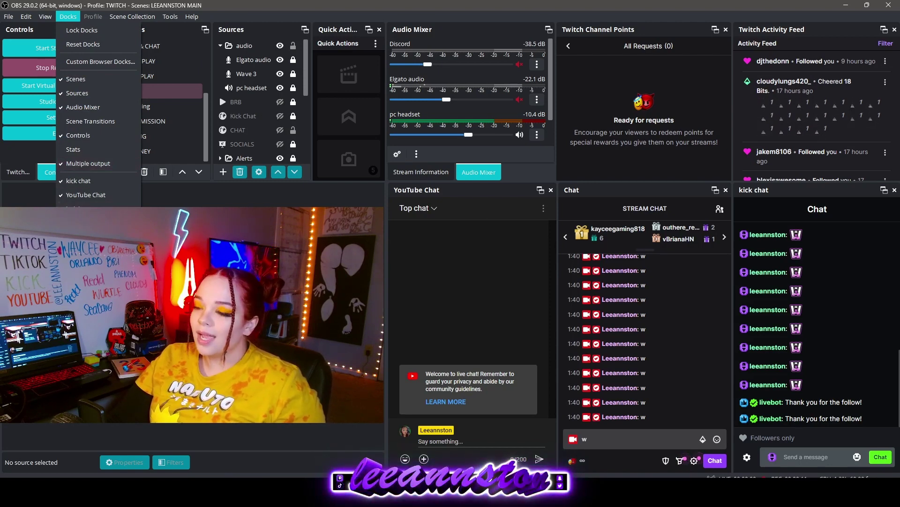
key("Escape")
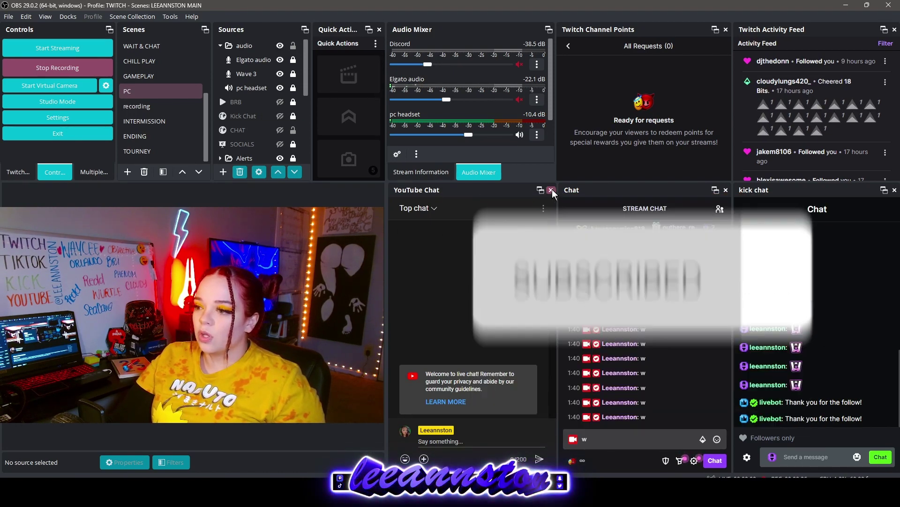
left_click(157, 106)
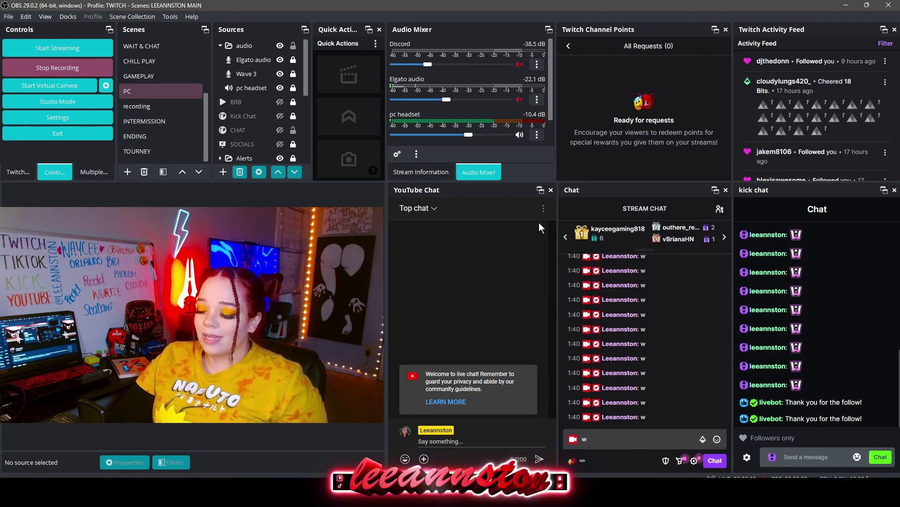
- Review the Custom Browser Docks for Kick chat, YouTube chat, Kick login and Twitch, then close the list
left_click(51, 22)
mouse_move(68, 16)
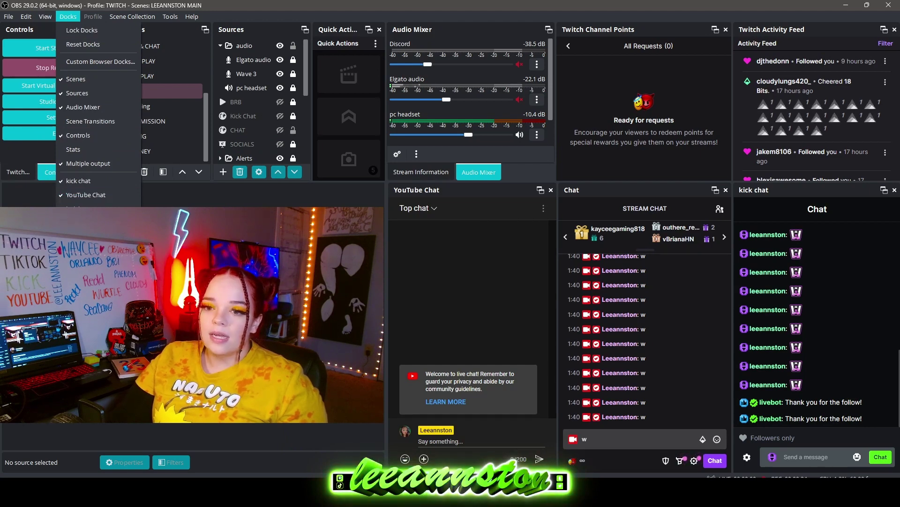
left_click(101, 61)
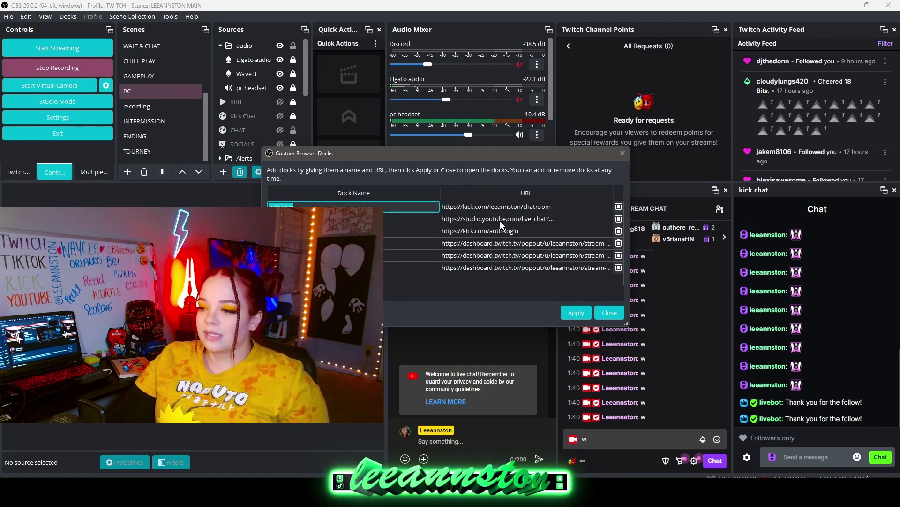
key("Escape")
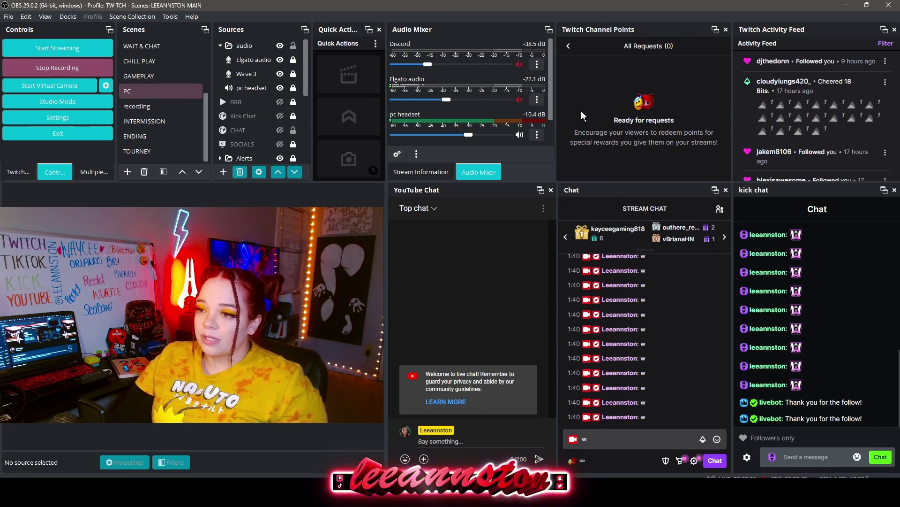
- Flip the left dock between the Twitch Stats, Controls and Multiple output panels
left_click(19, 172)
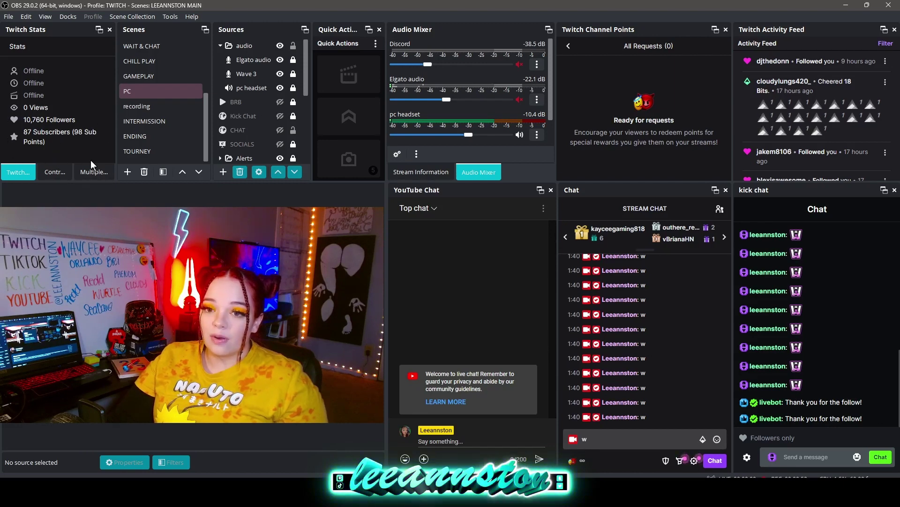
left_click(55, 174)
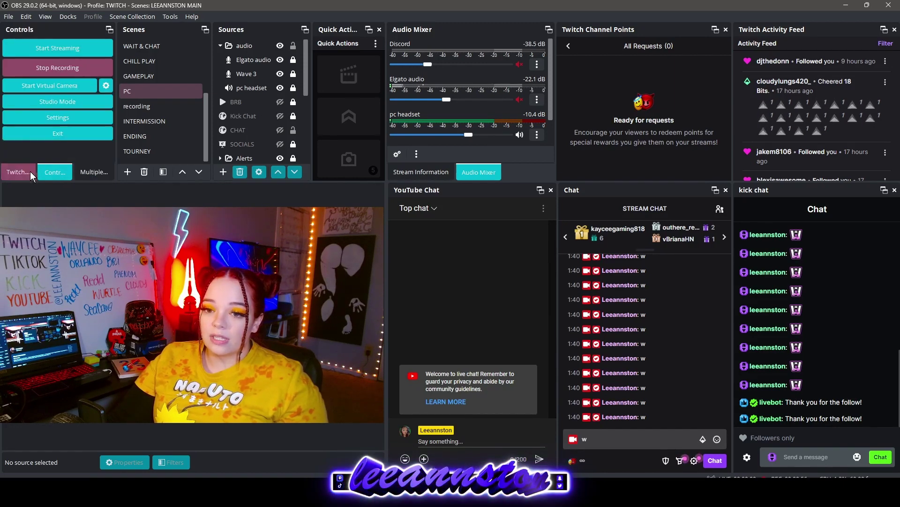
left_click(89, 172)
left_click(58, 174)
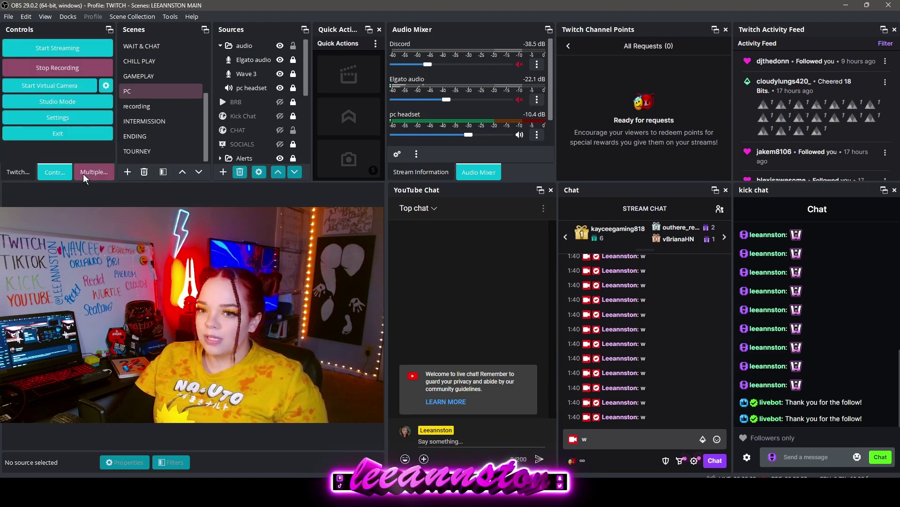
- Leave the left dock on Multiple output, select the PC scene, and open the Quick Actions menu
left_click(83, 174)
left_click(55, 173)
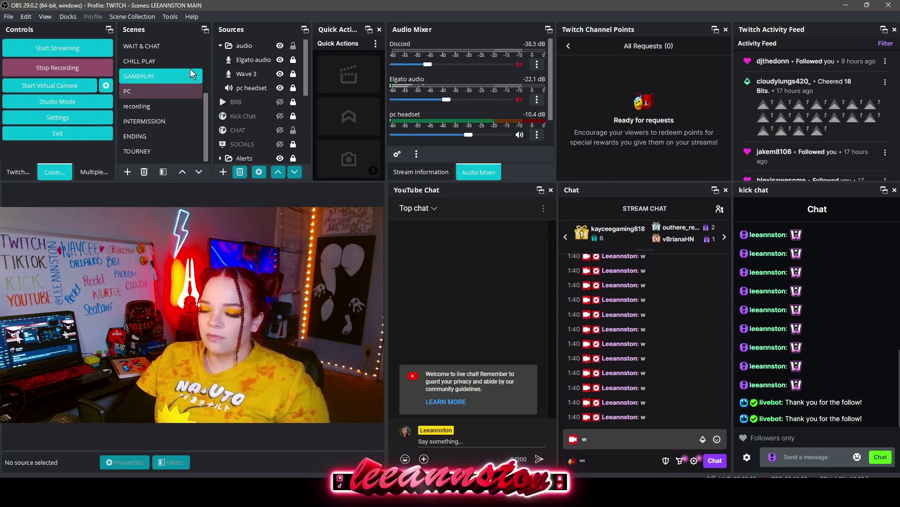
left_click(84, 173)
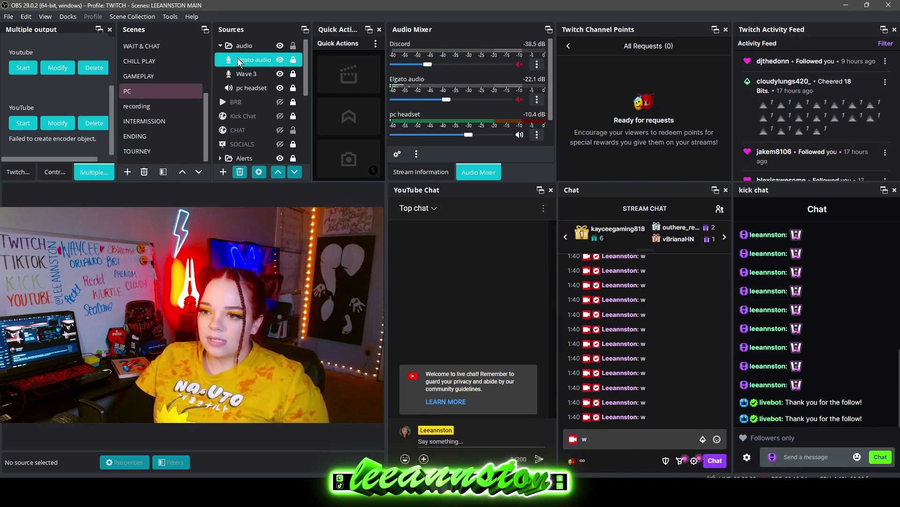
left_click(178, 97)
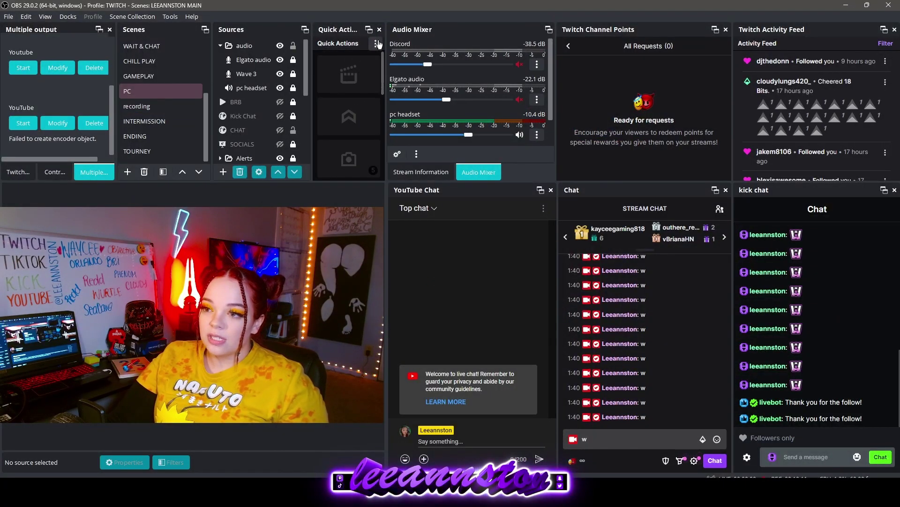
left_click(378, 44)
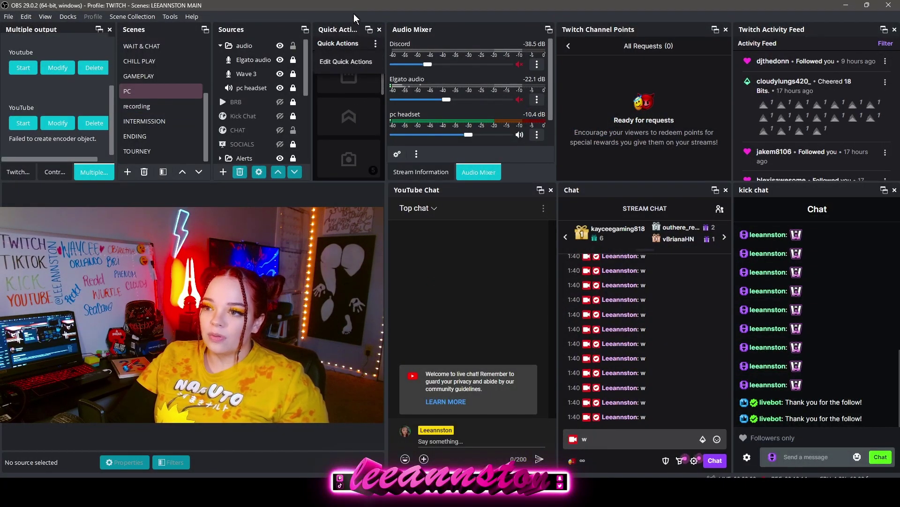
left_click(355, 83)
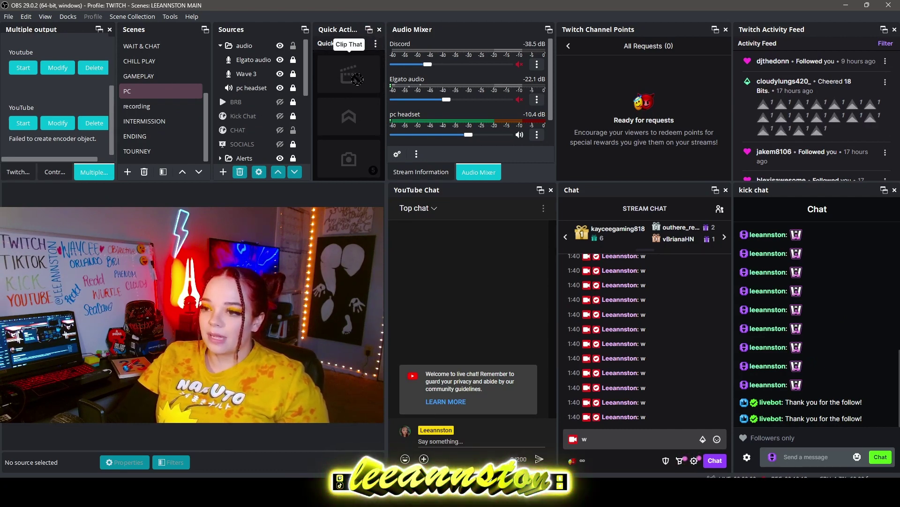
scroll(354, 77, "down", 2)
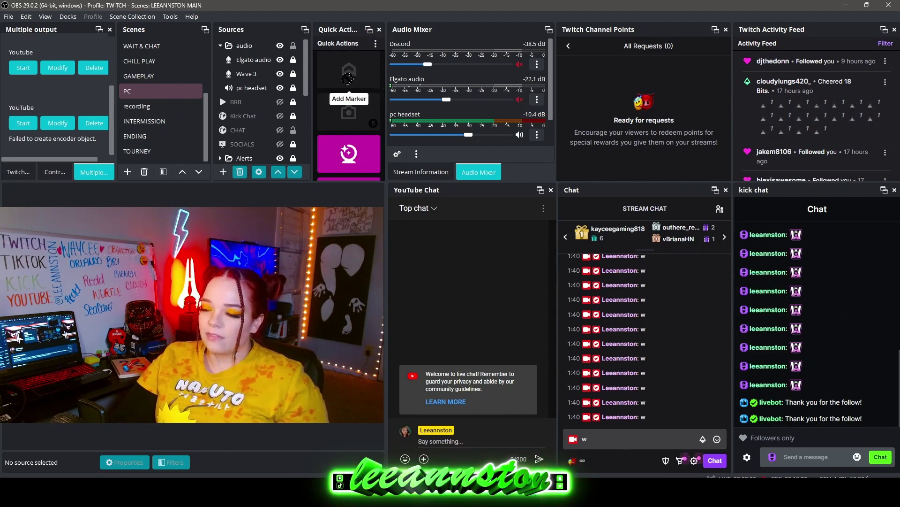
scroll(349, 79, "down", 2)
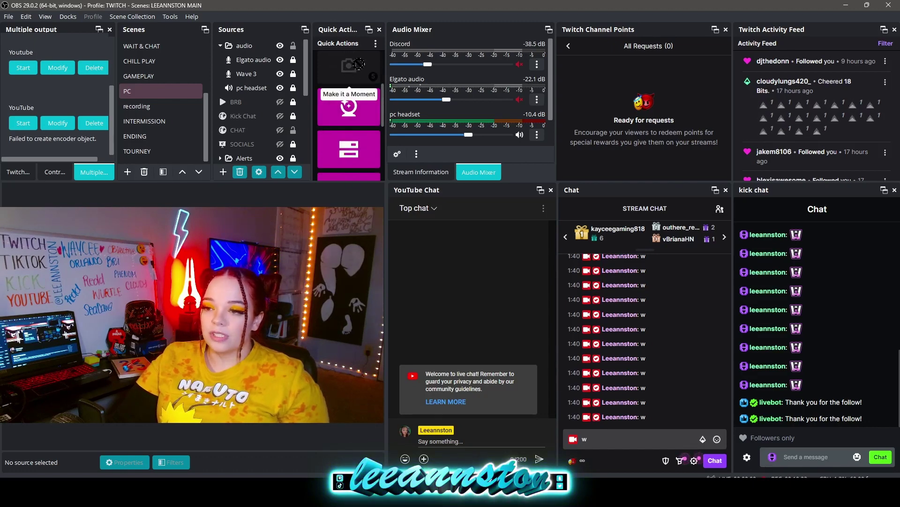
scroll(360, 94, "down", 2)
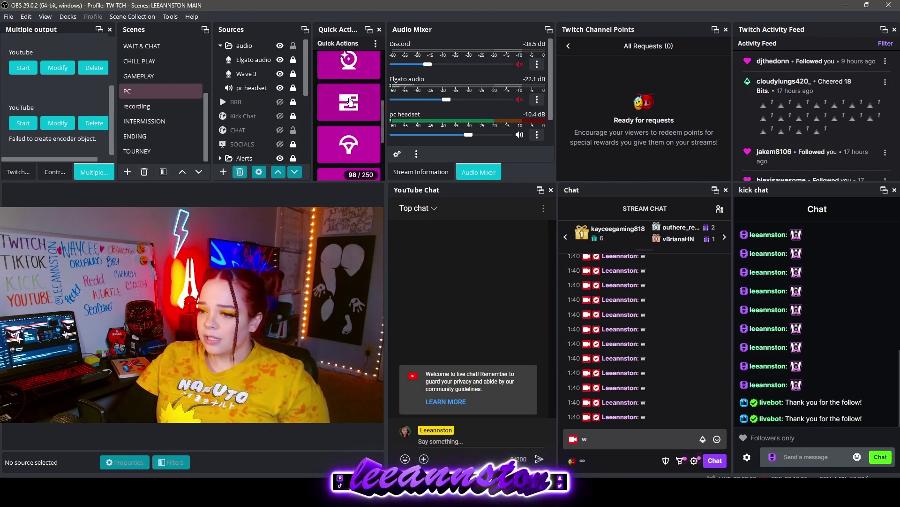
scroll(349, 106, "down", 5)
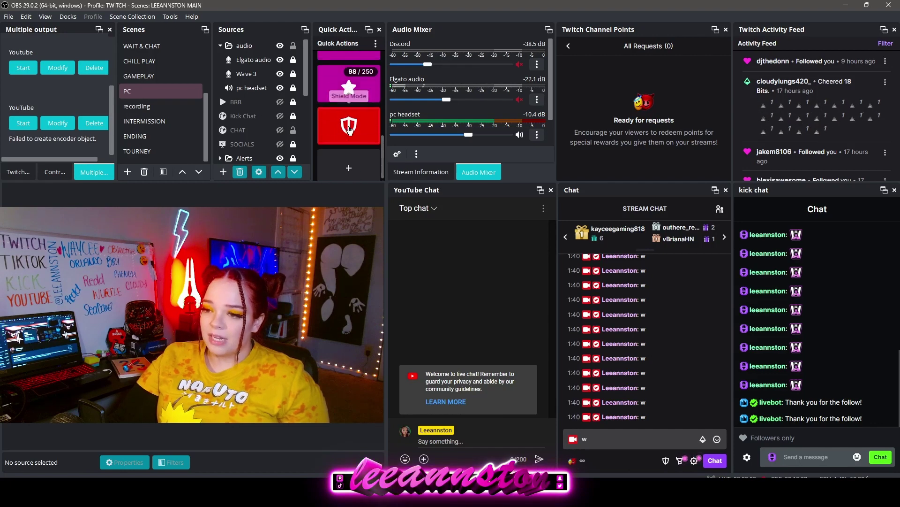
scroll(349, 127, "down", 1)
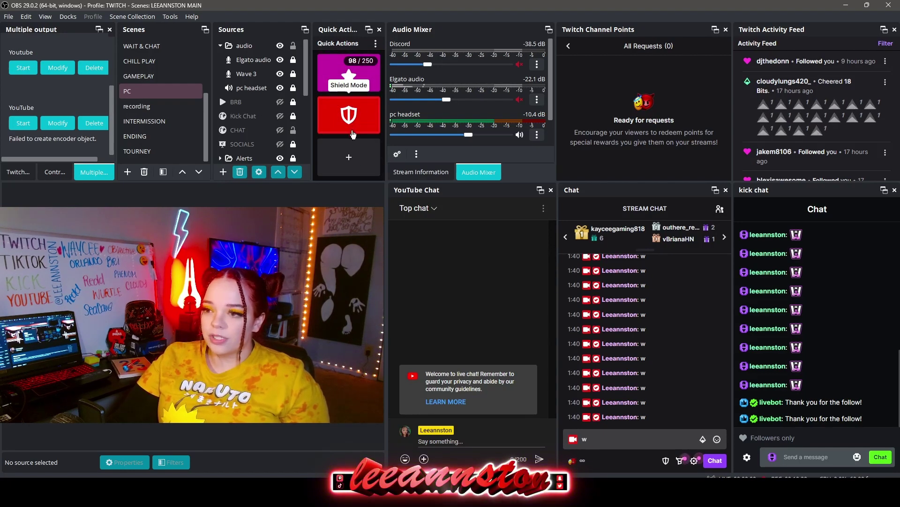
scroll(355, 137, "up", 8)
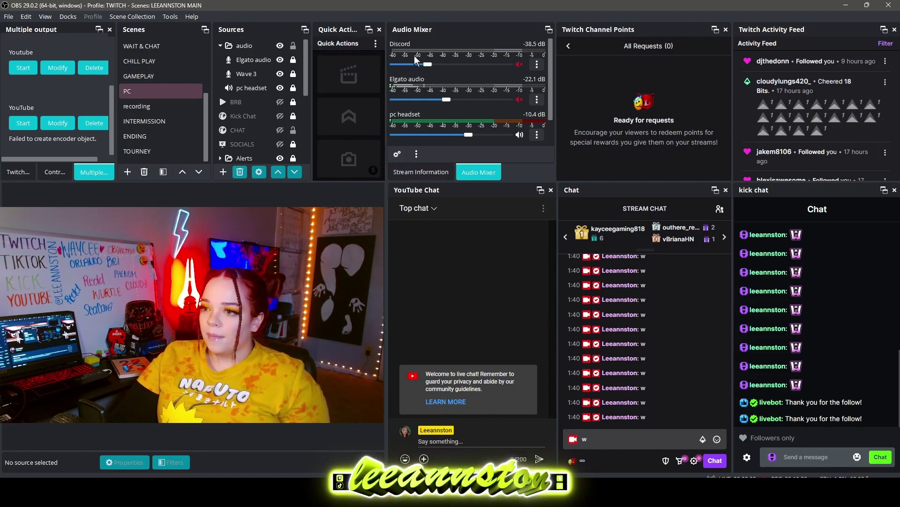
left_click(432, 173)
scroll(471, 94, "down", 2)
scroll(470, 94, "up", 5)
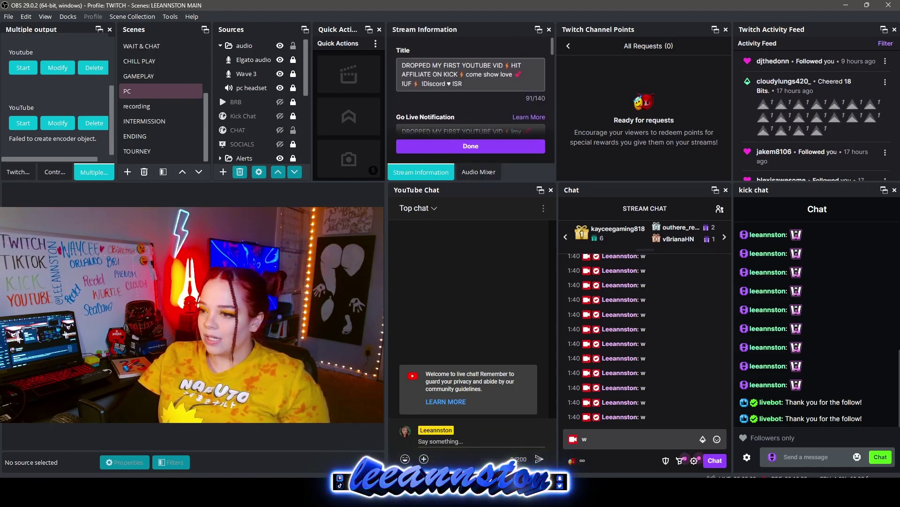
left_click(479, 172)
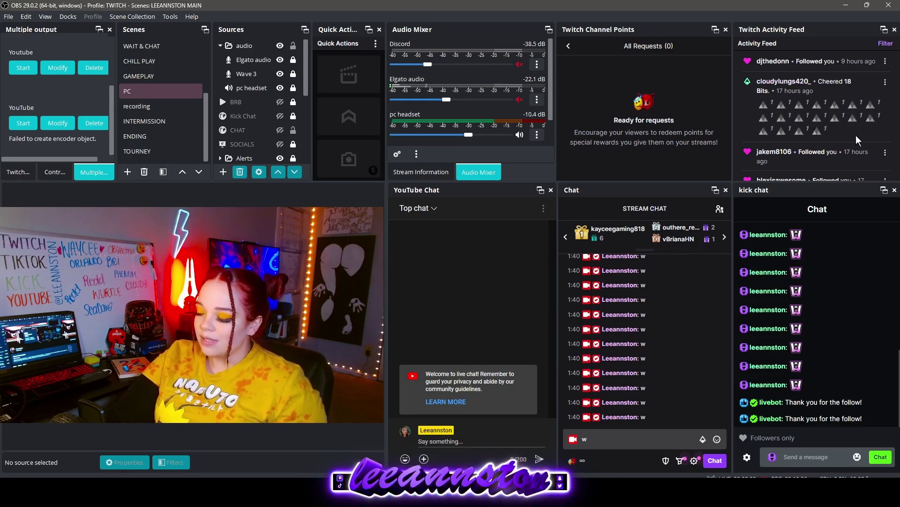
scroll(856, 135, "down", 5)
scroll(856, 135, "up", 5)
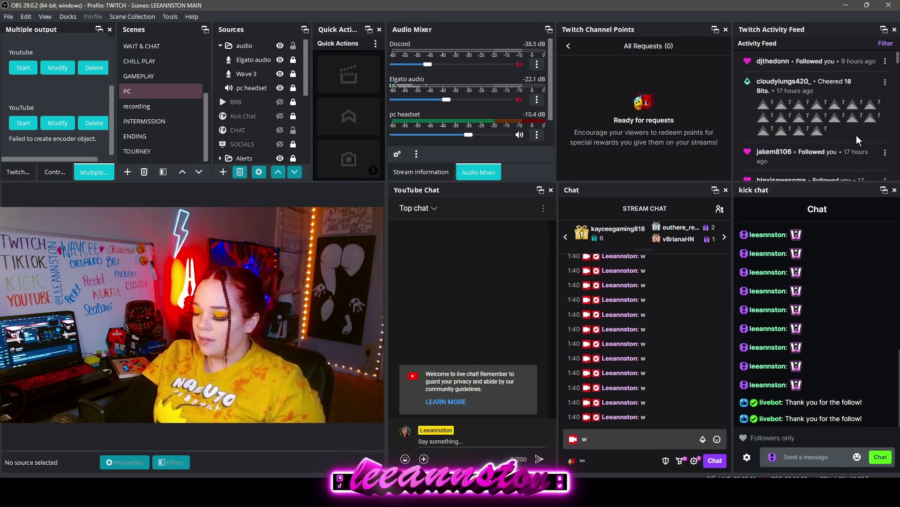